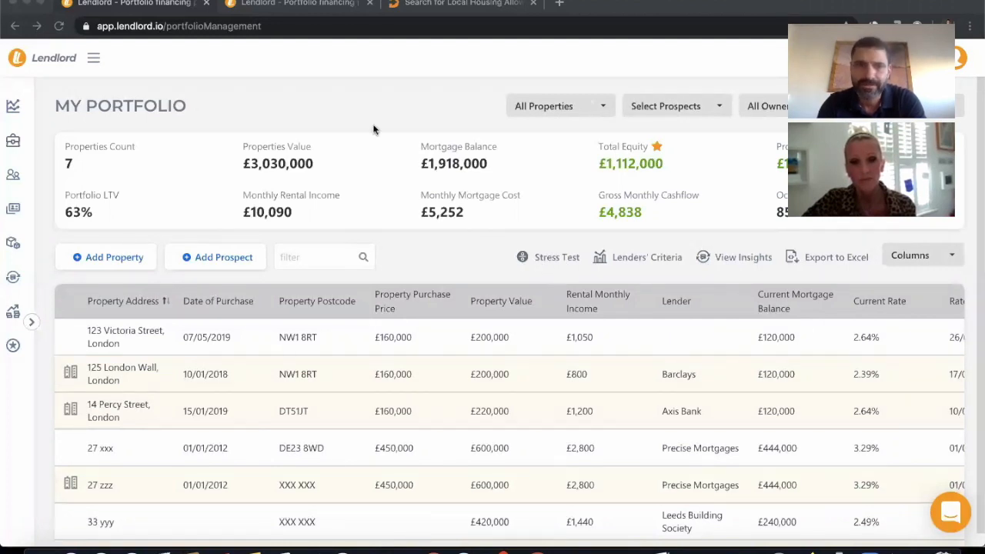
In the portfolio stress test, set the LHA/UC rent to £800 for the first property and £2,200 for the second.
left_click(328, 5)
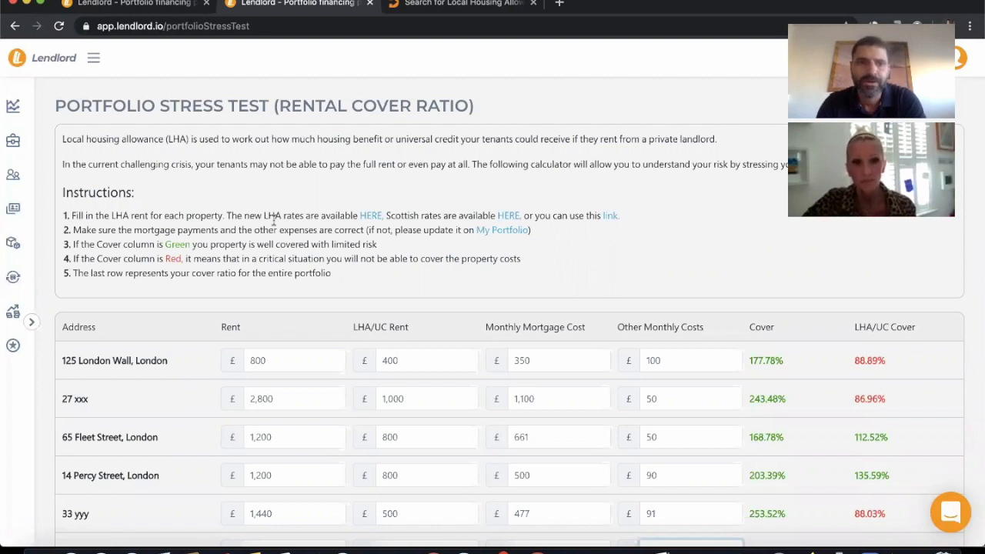
scroll(273, 221, "down", 1)
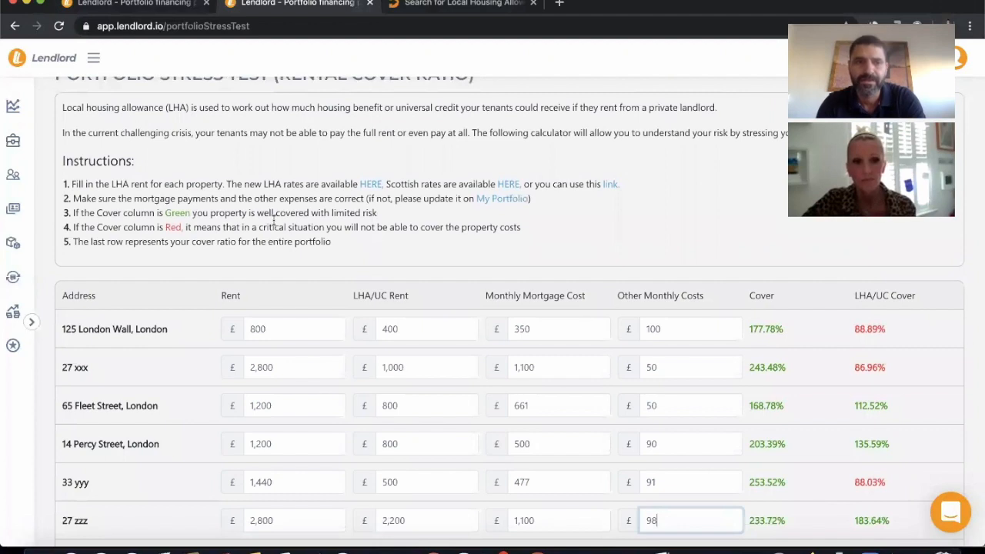
scroll(273, 220, "down", 3)
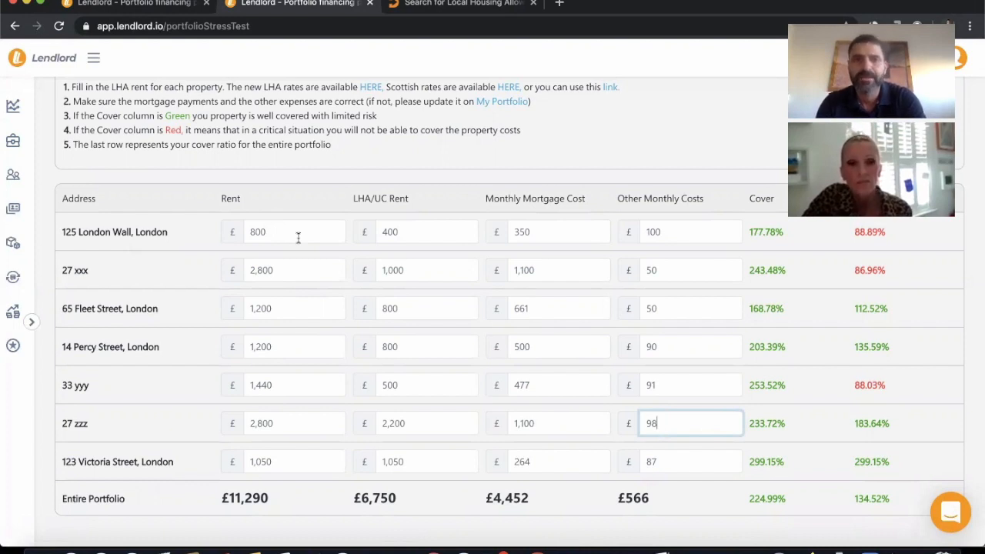
double_click(426, 233)
type("800")
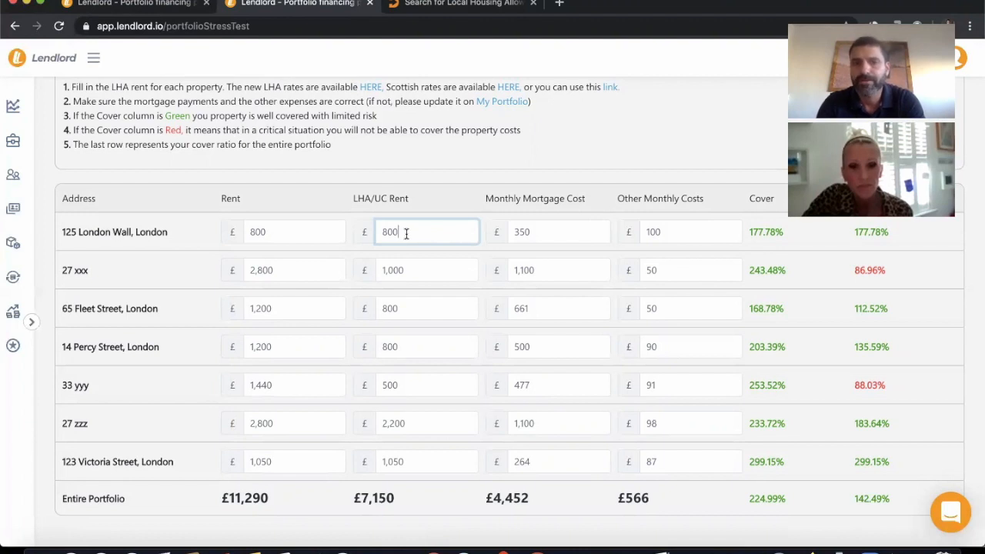
left_click(406, 269)
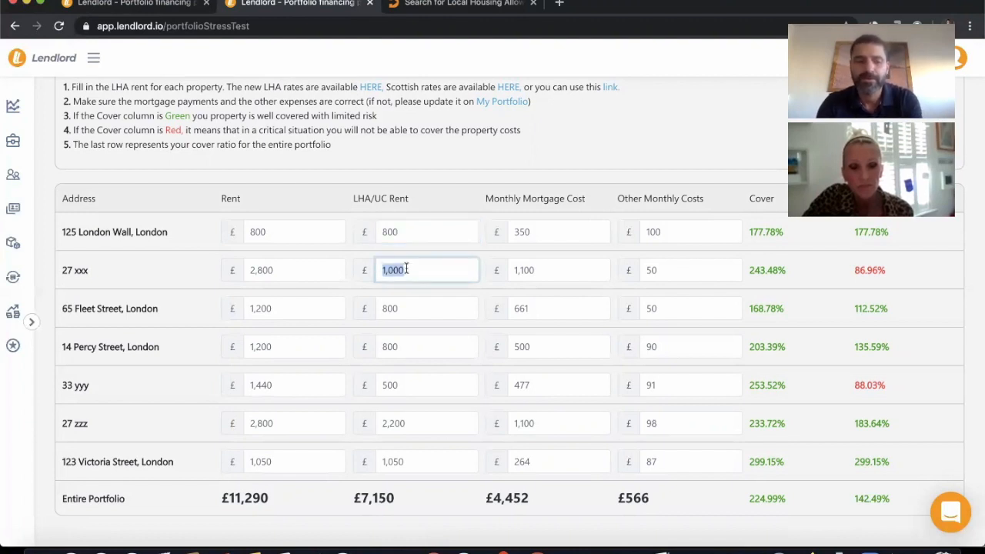
type("2200")
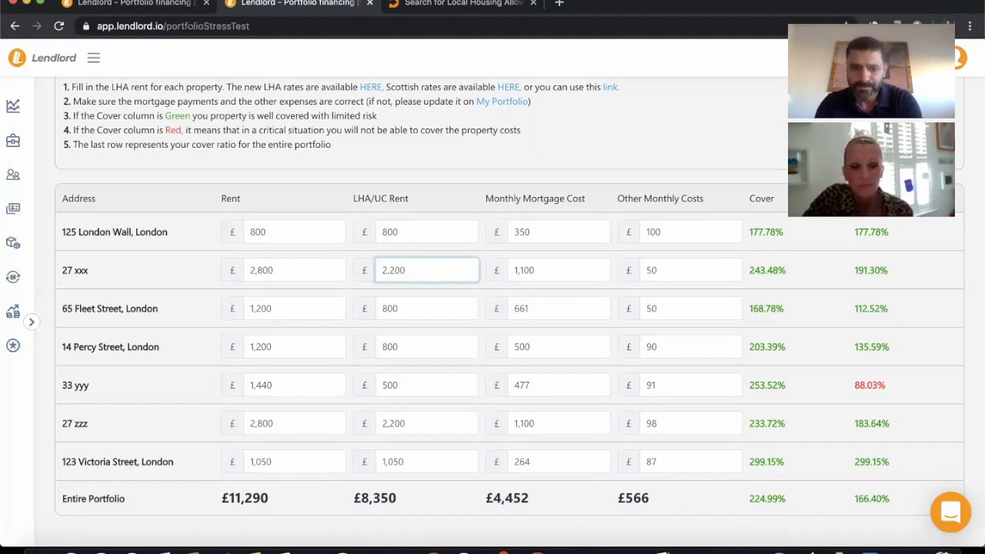
Set the LHA/UC rent to £0 for the third property and £400 for the fourth.
double_click(408, 311)
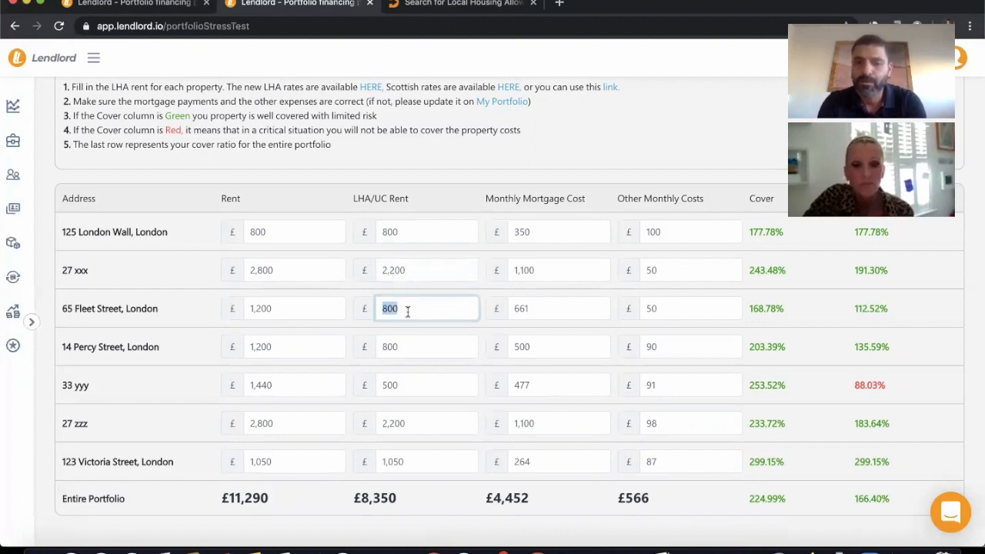
type("0")
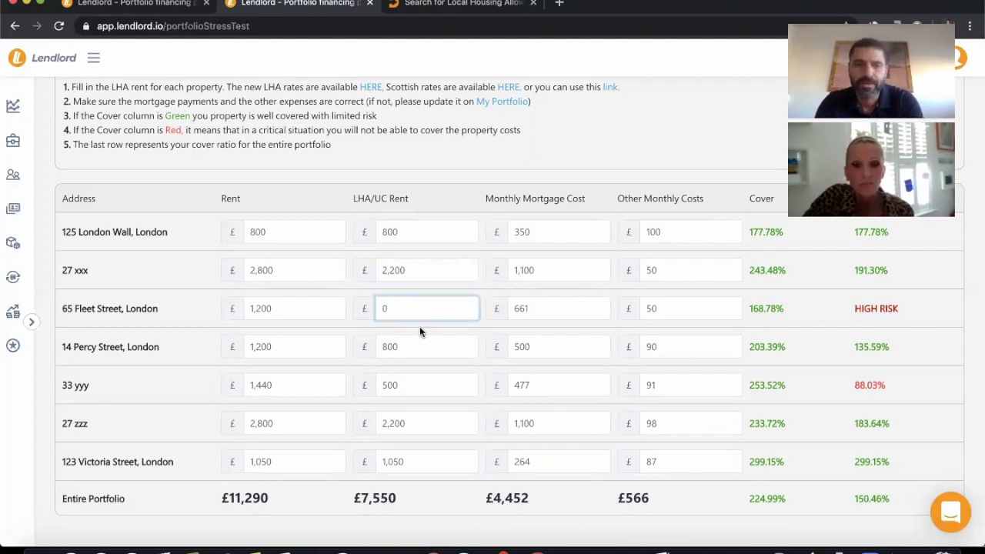
double_click(418, 347)
type("400")
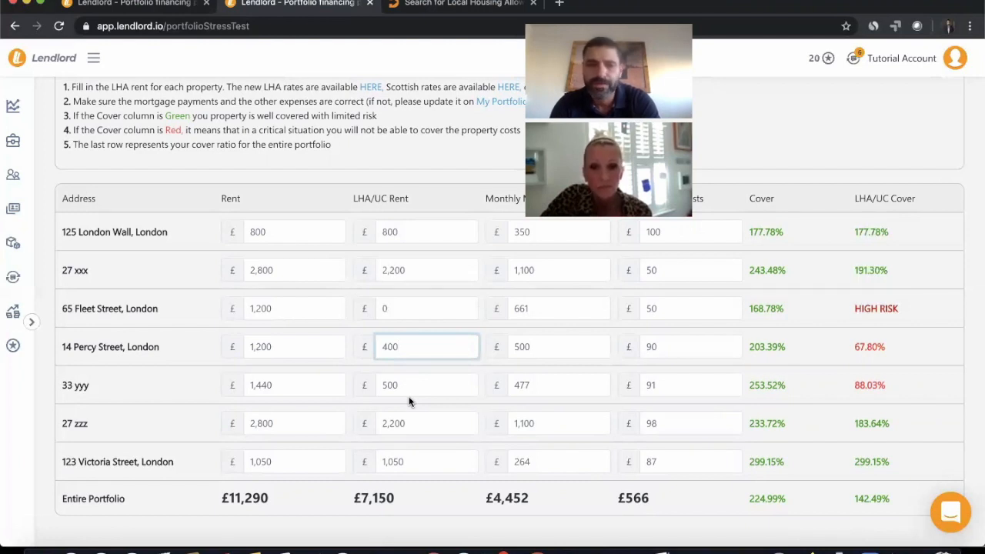
Set the LHA/UC rent to £2,000 for the sixth property and £700 for the seventh.
double_click(412, 427)
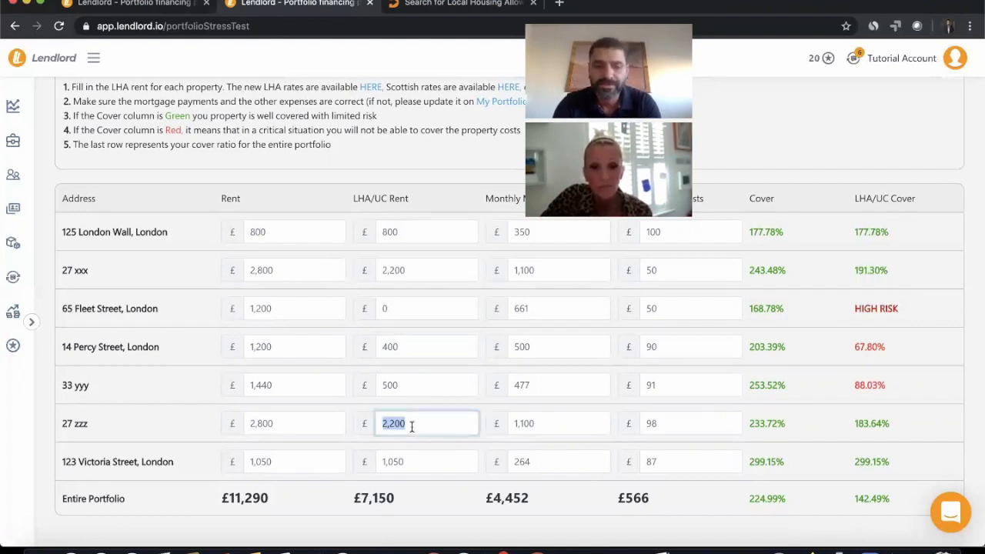
type("2000")
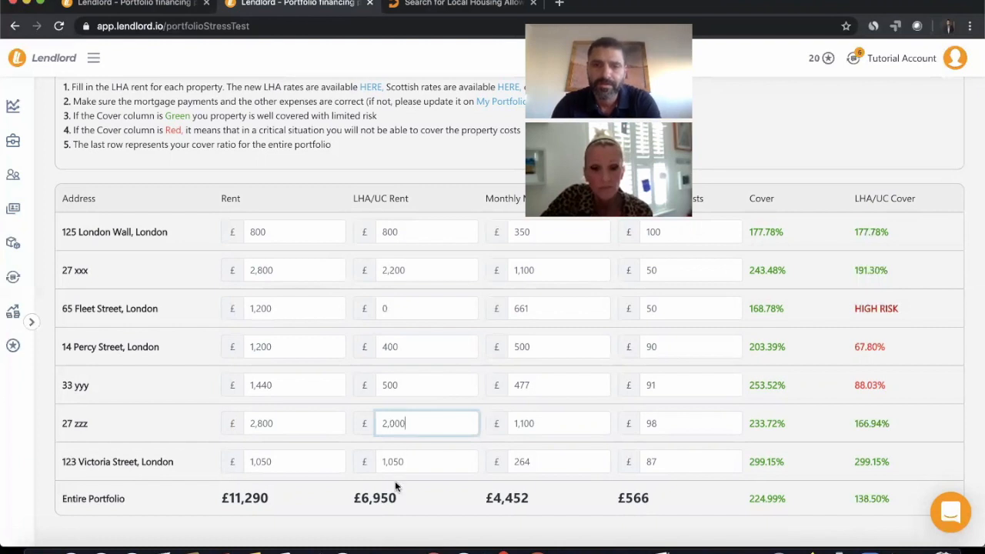
double_click(414, 463)
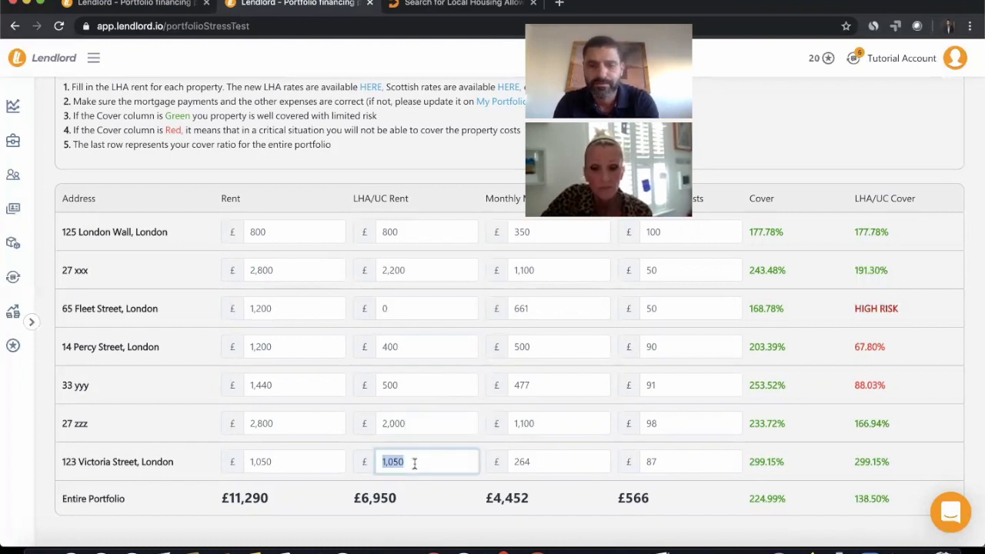
type("700")
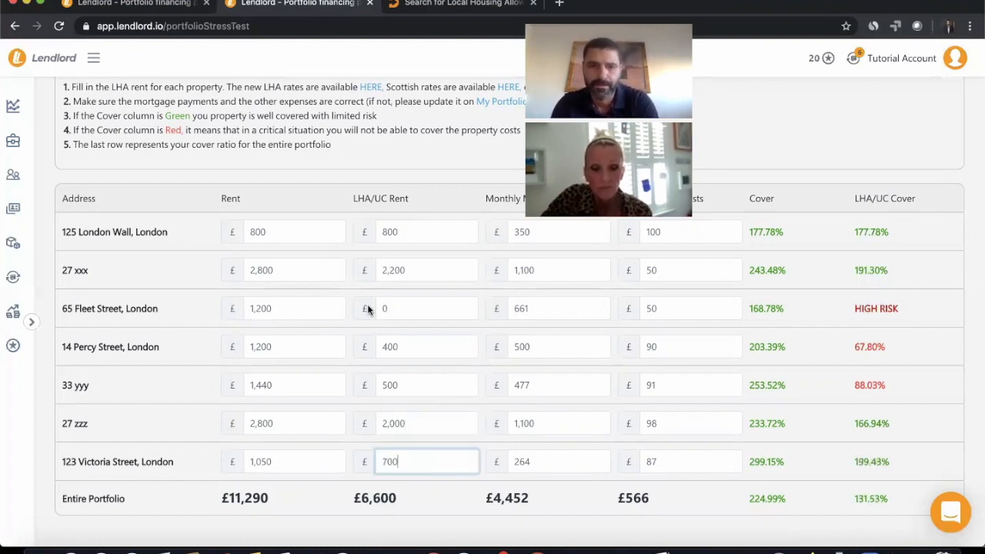
left_click(344, 203)
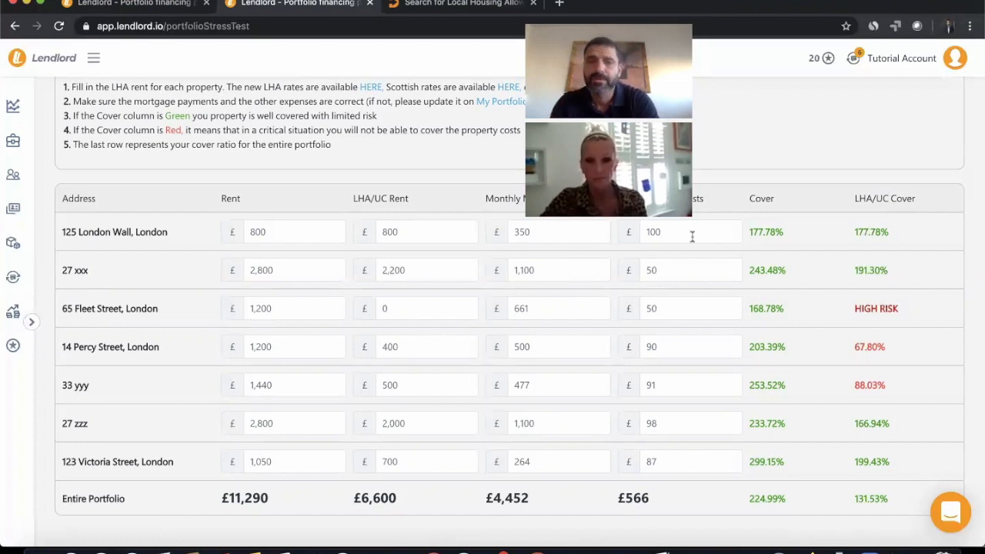
Set the other monthly costs of the fifth property to £92.
double_click(668, 383)
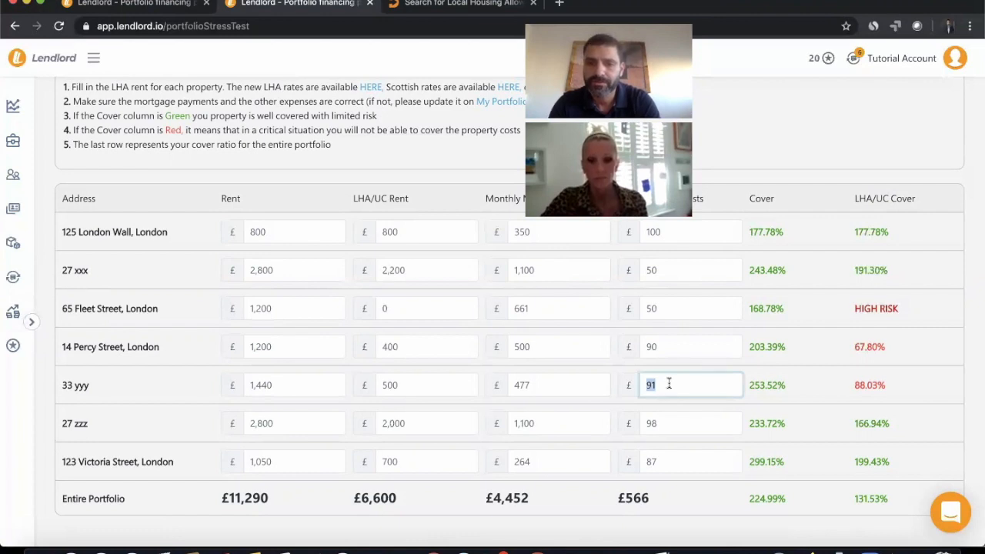
type("92")
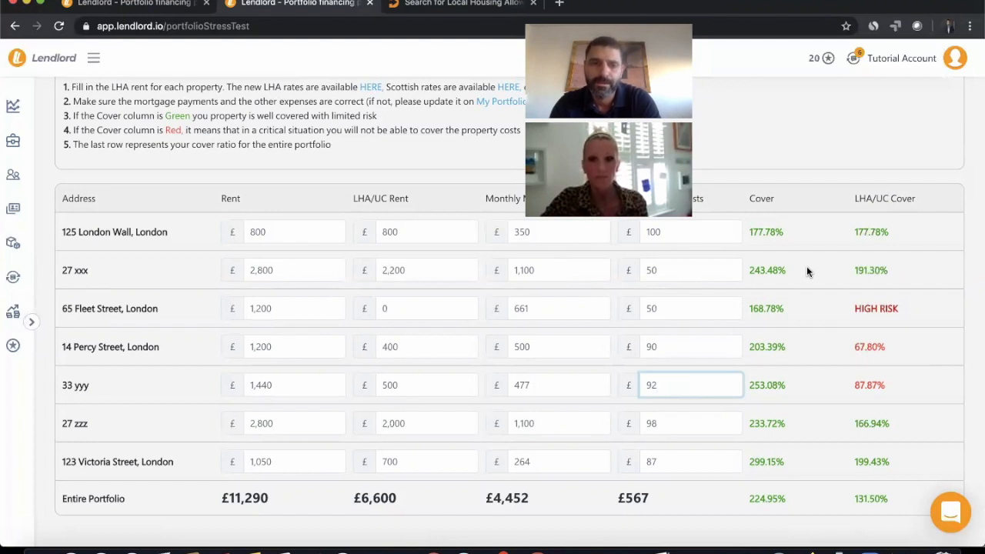
left_click(409, 200)
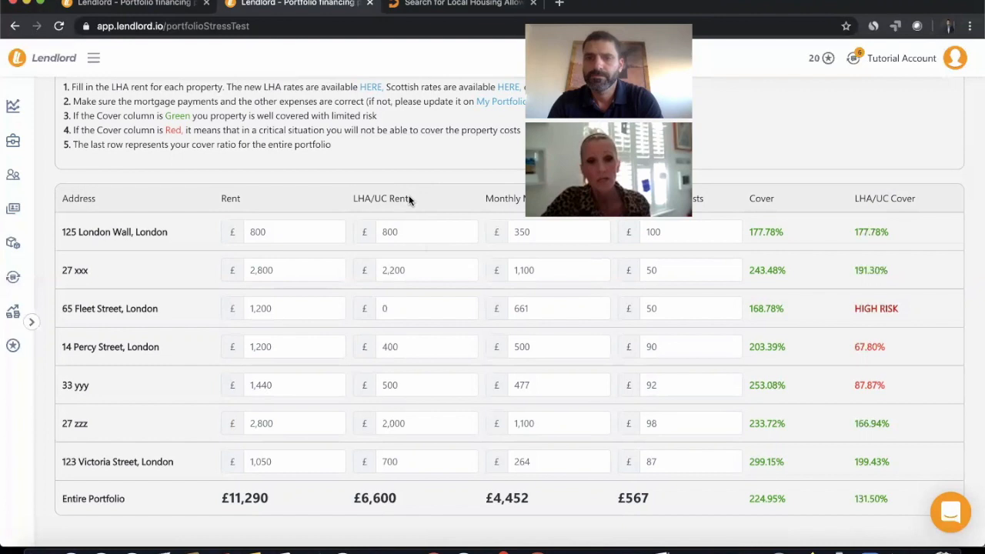
Open the linked Local Housing Allowance rate search, choose Two Bedrooms and fill in the suggested postcode.
scroll(410, 201, "up", 3)
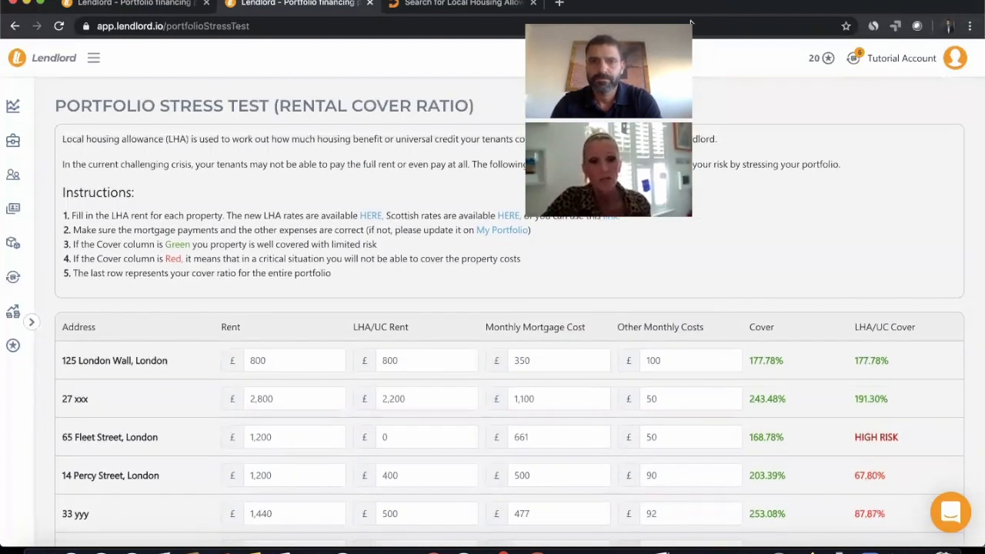
left_click(605, 216)
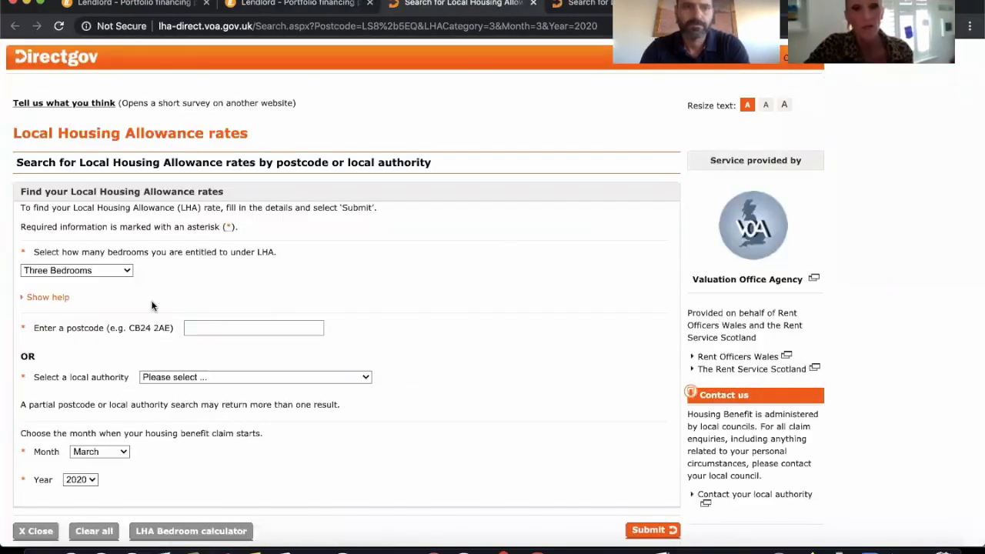
scroll(153, 305, "down", 1)
left_click(115, 247)
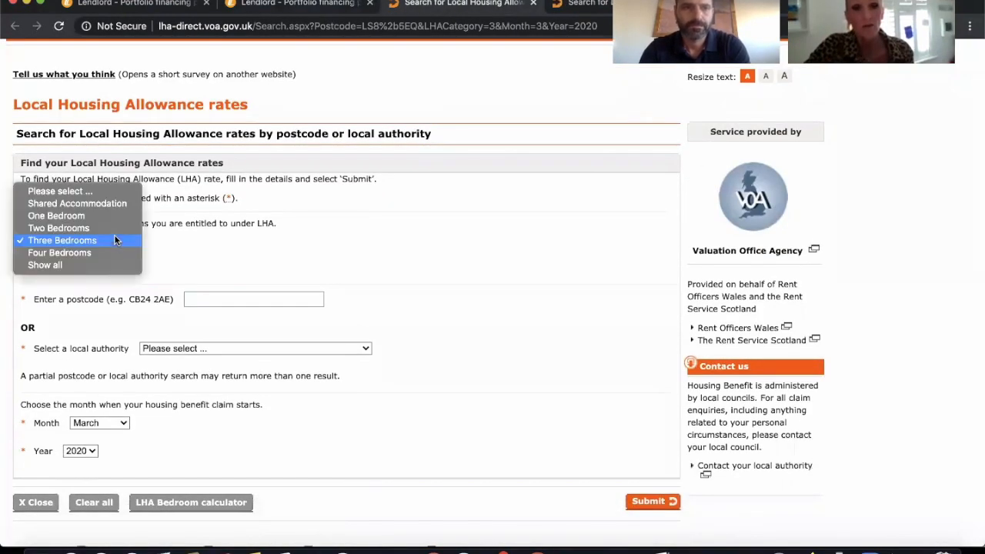
left_click(113, 227)
left_click(194, 299)
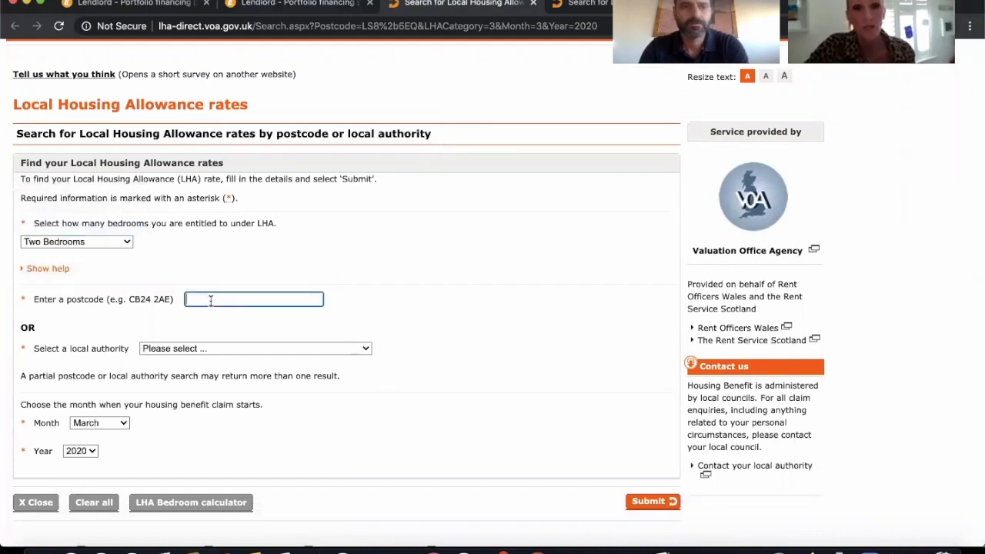
left_click(207, 322)
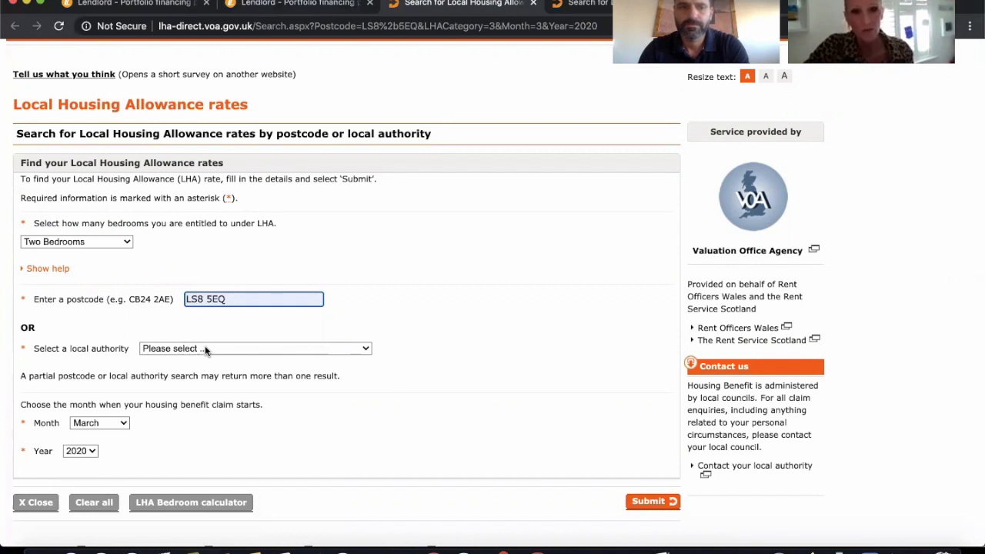
Try to search the housing allowance rates with Adur selected as local authority in addition to the postcode.
left_click(205, 348)
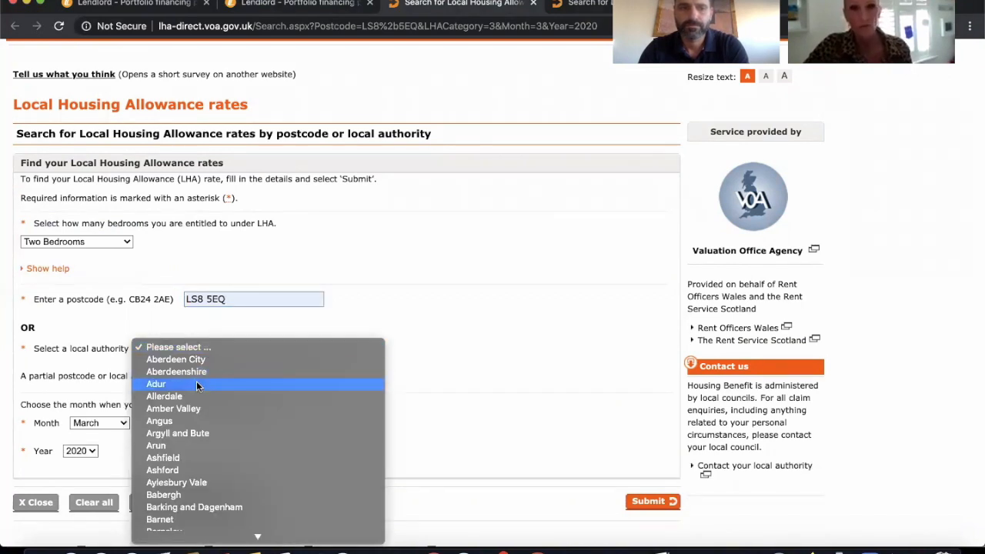
left_click(195, 384)
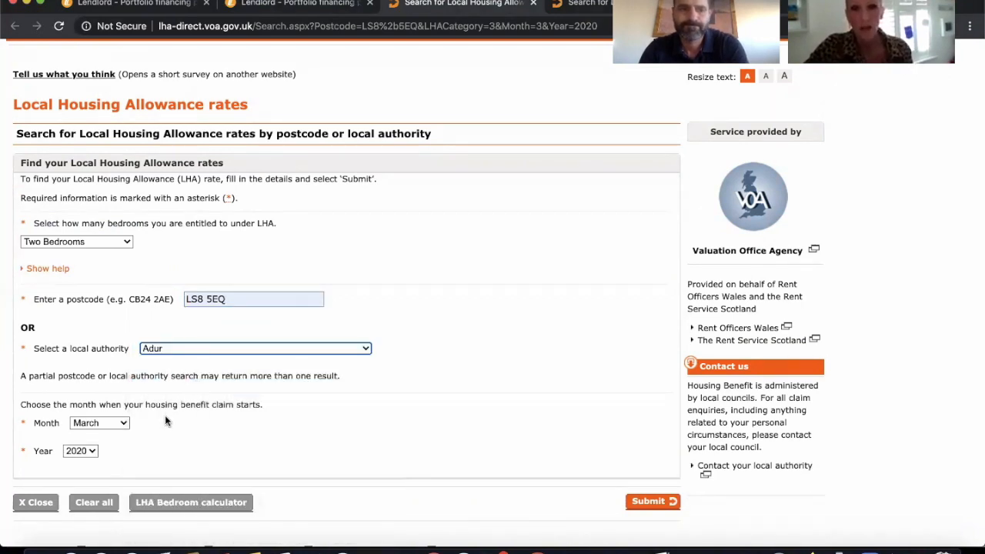
scroll(221, 438, "down", 1)
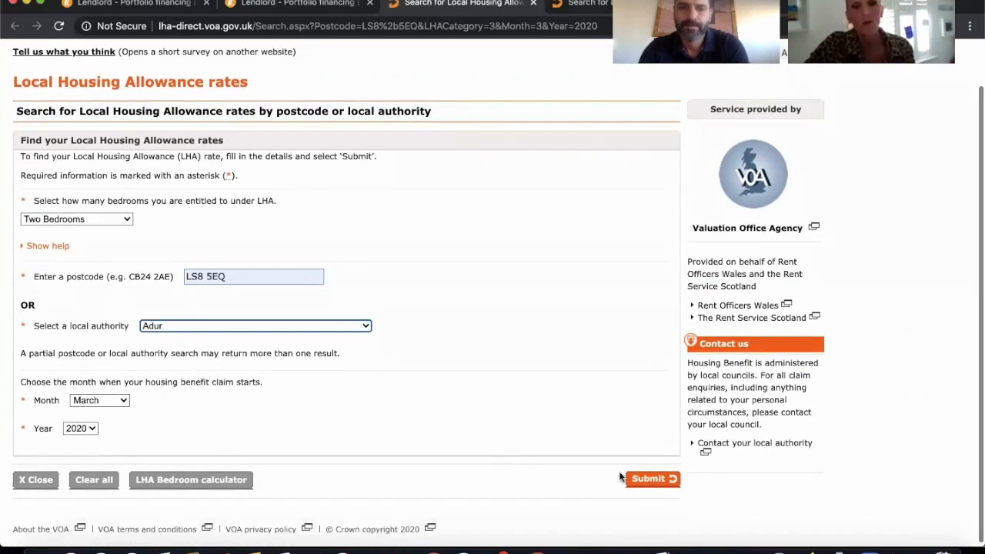
left_click(645, 478)
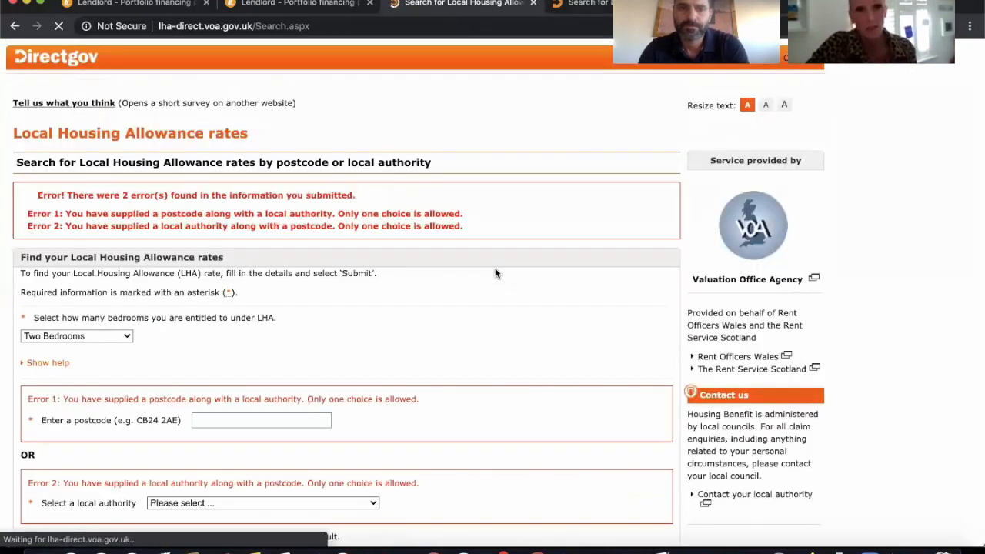
scroll(496, 273, "down", 5)
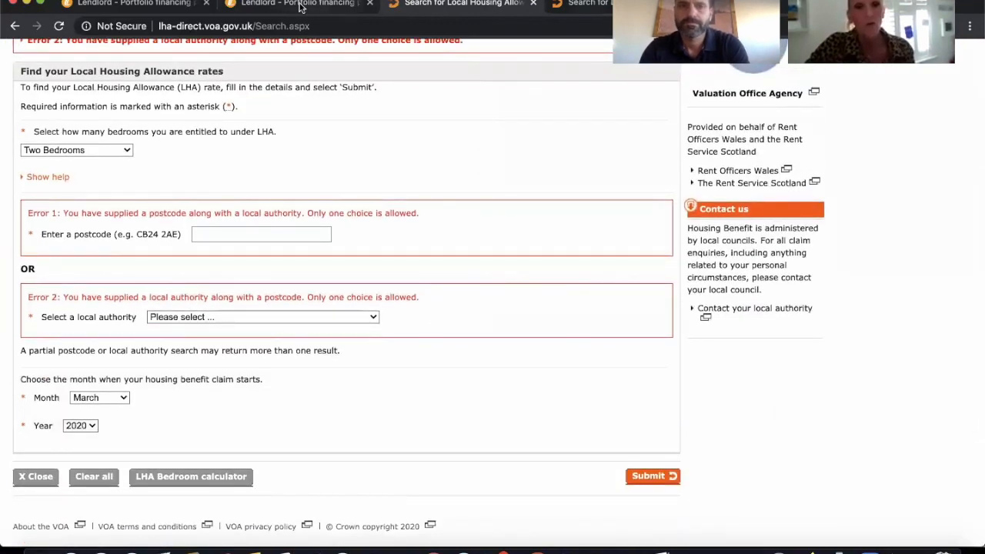
Back in the Lendlord stress test, set the second property's LHA/UC rent to £1,200 and its other monthly costs to £20.
left_click(300, 7)
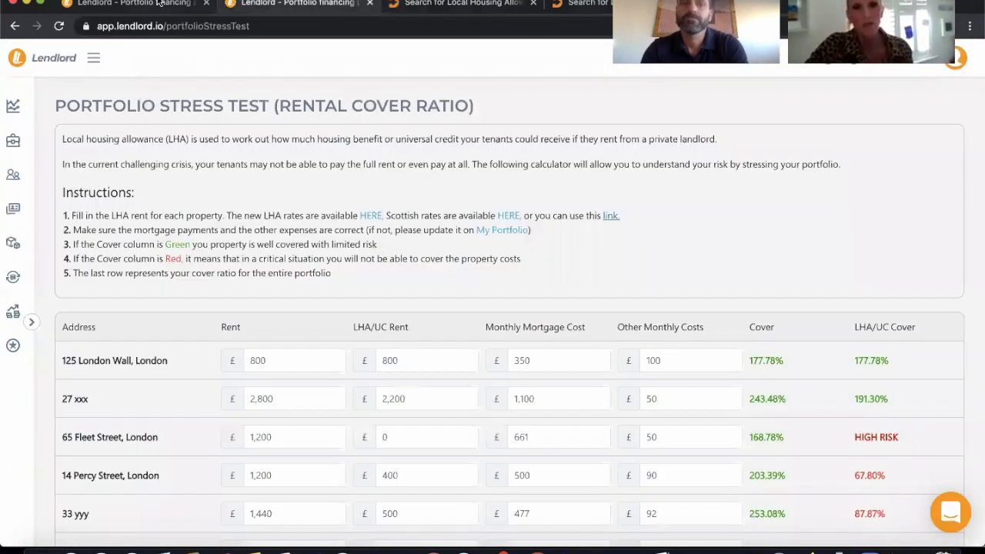
left_click(184, 6)
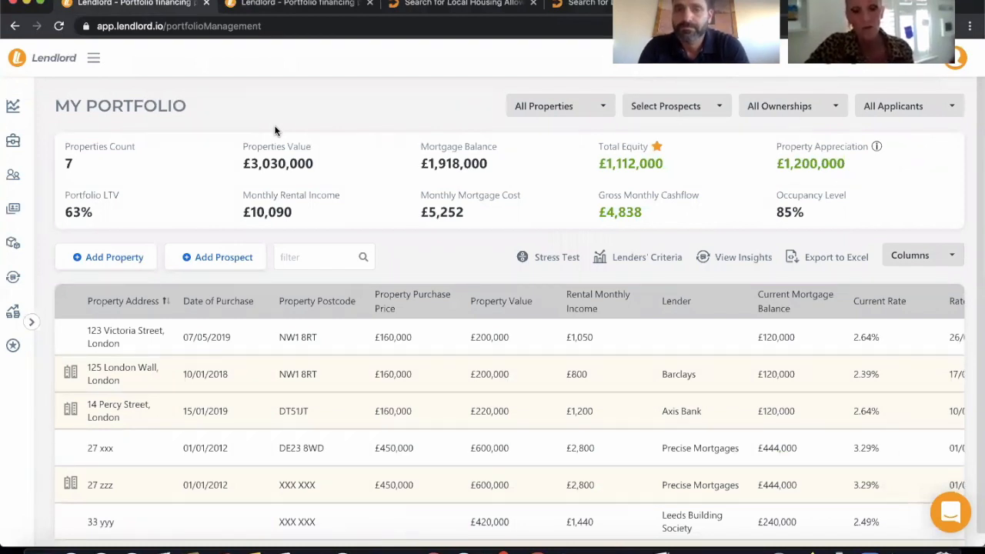
left_click(301, 8)
scroll(295, 271, "down", 3)
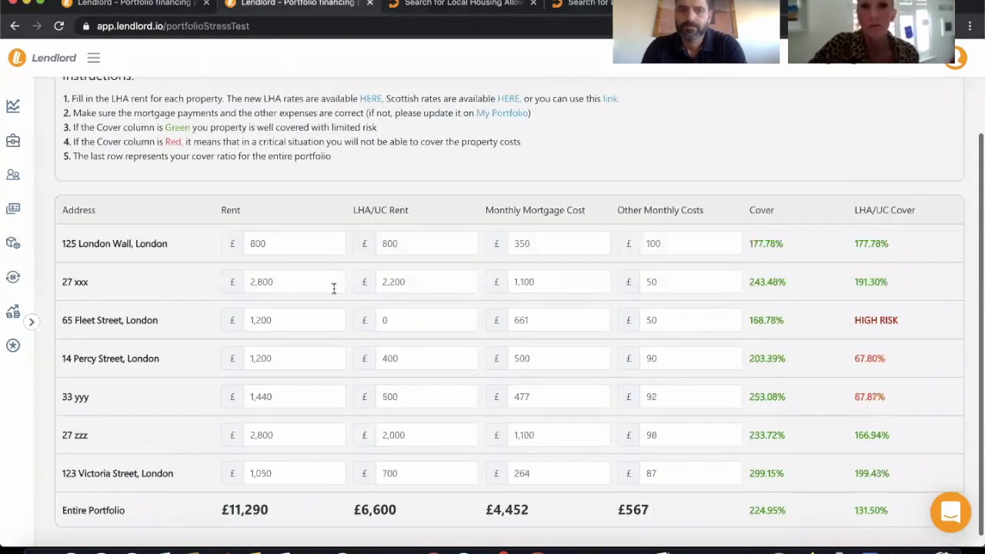
double_click(415, 280)
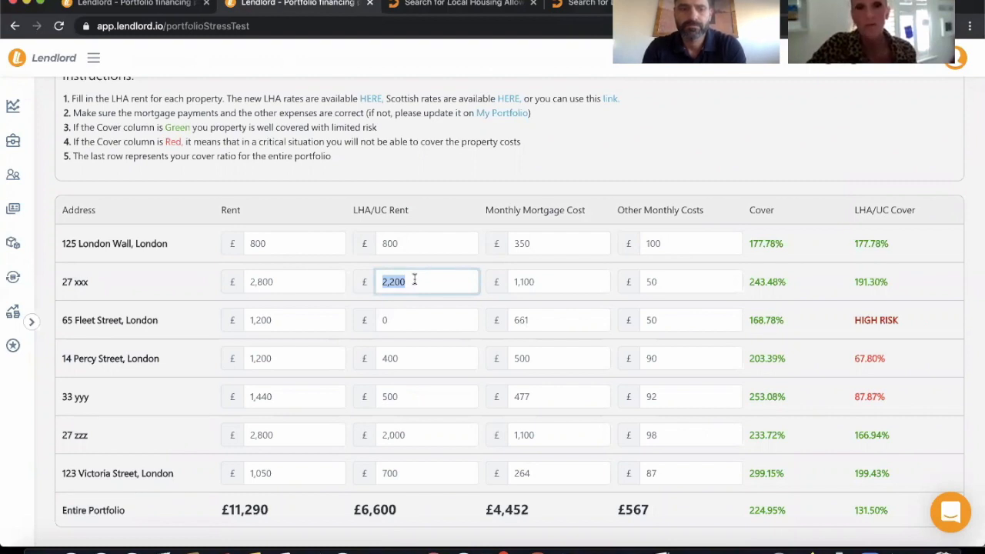
type("1200")
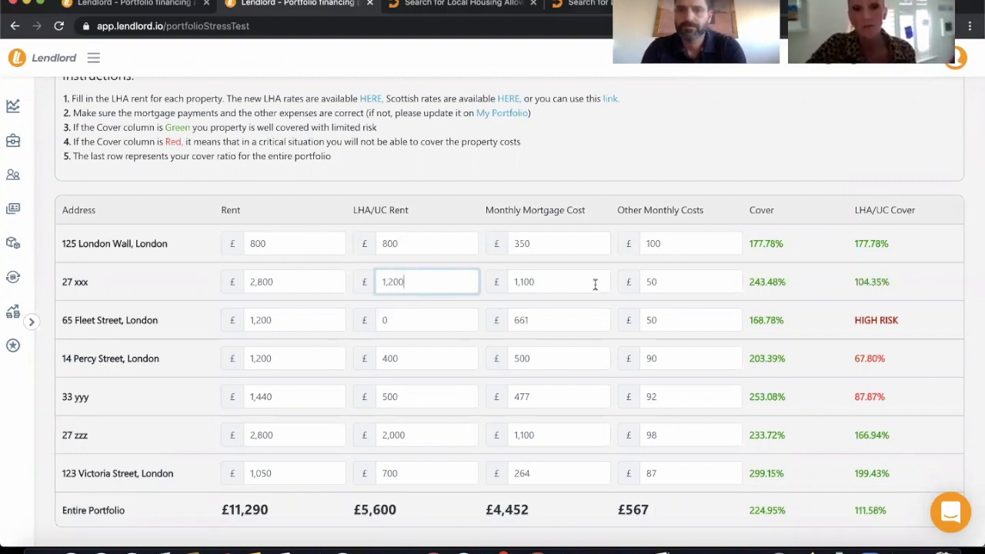
double_click(658, 283)
type("20")
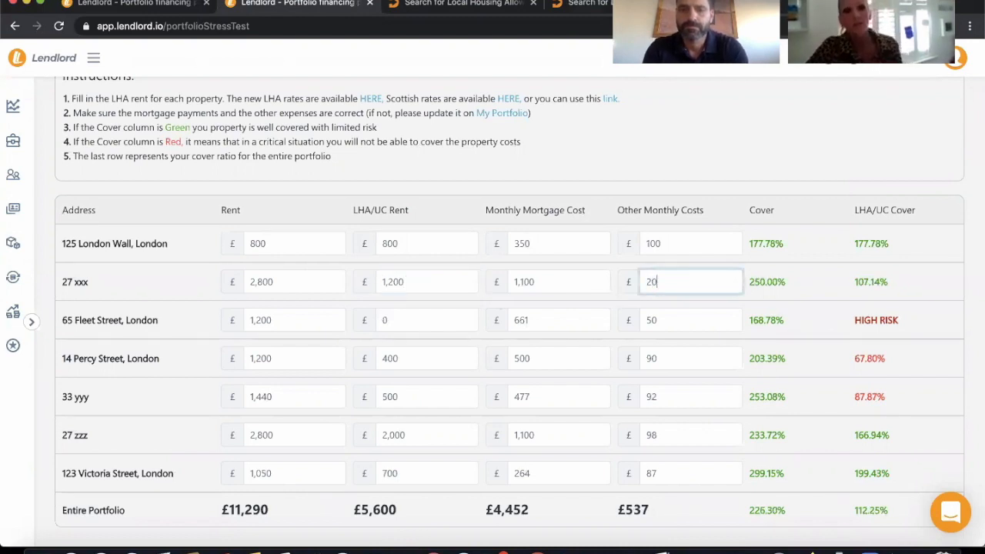
Set the LHA/UC rent of the fourth property to £450.
left_click(450, 322)
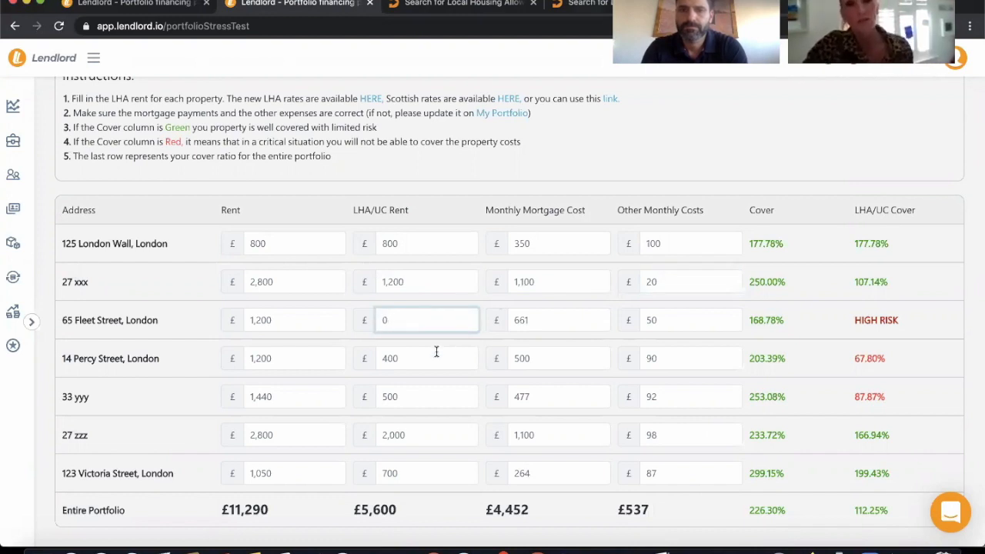
double_click(436, 352)
type("450")
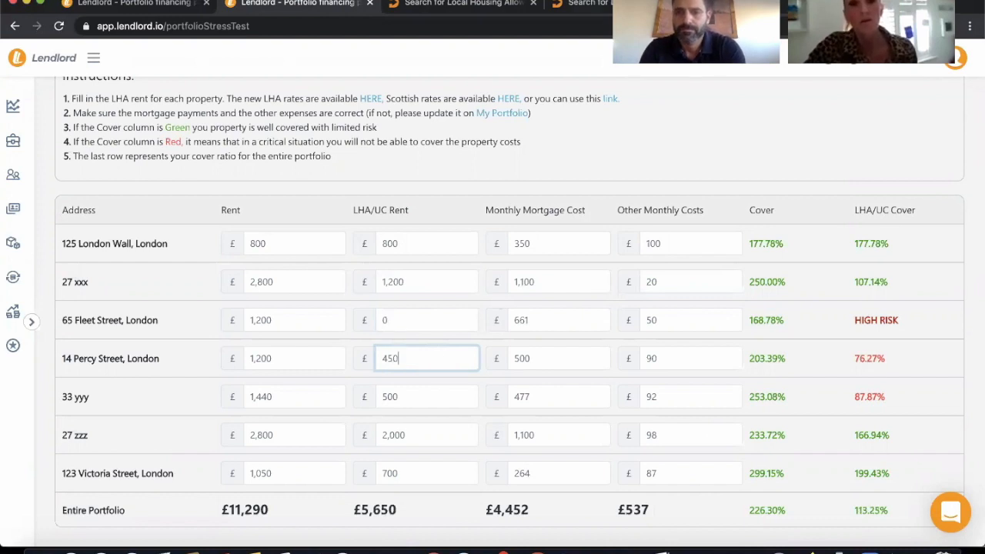
Check the LHA/UC cover of the entire portfolio, and set the last property's LHA/UC rent to £0.
left_click(808, 387)
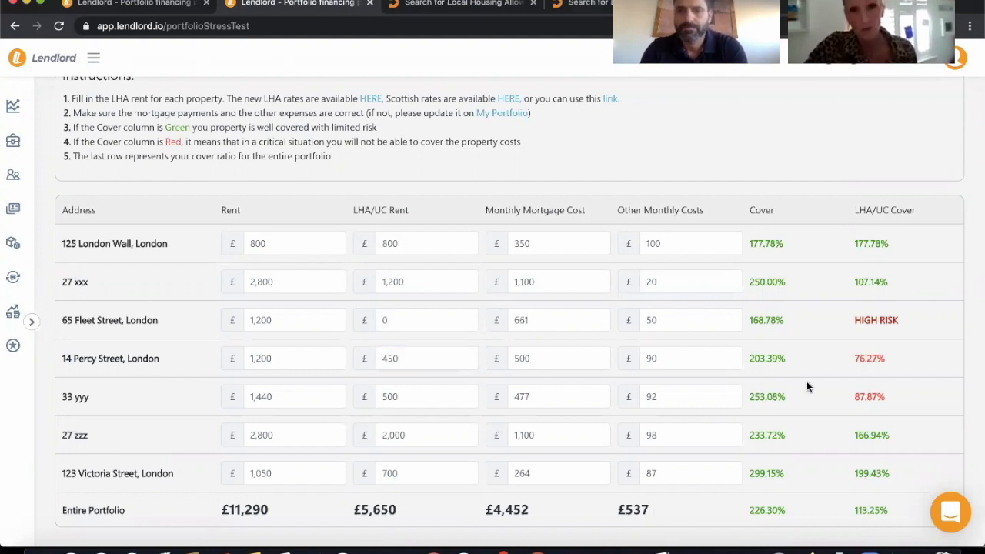
scroll(806, 387, "down", 1)
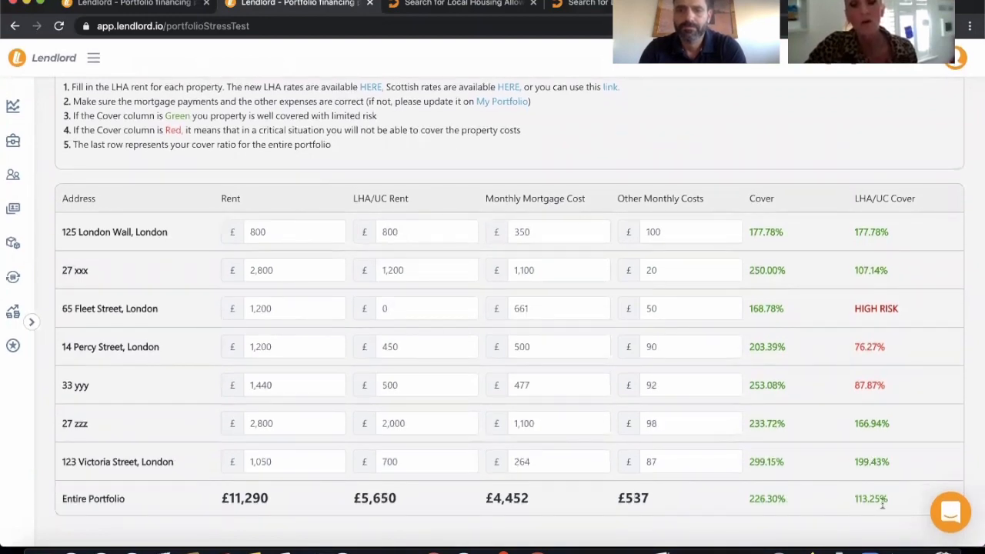
left_click_drag(885, 500, 853, 500)
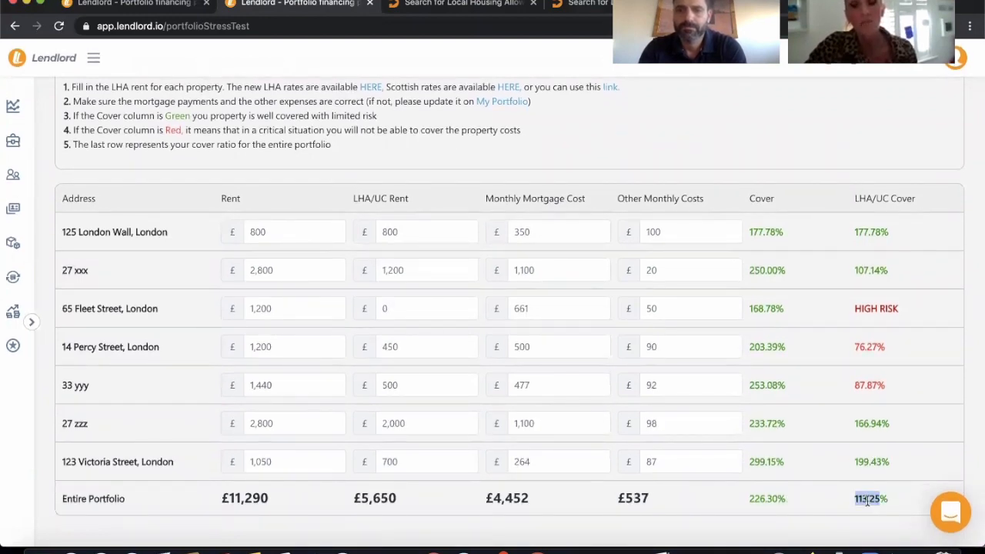
left_click(814, 497)
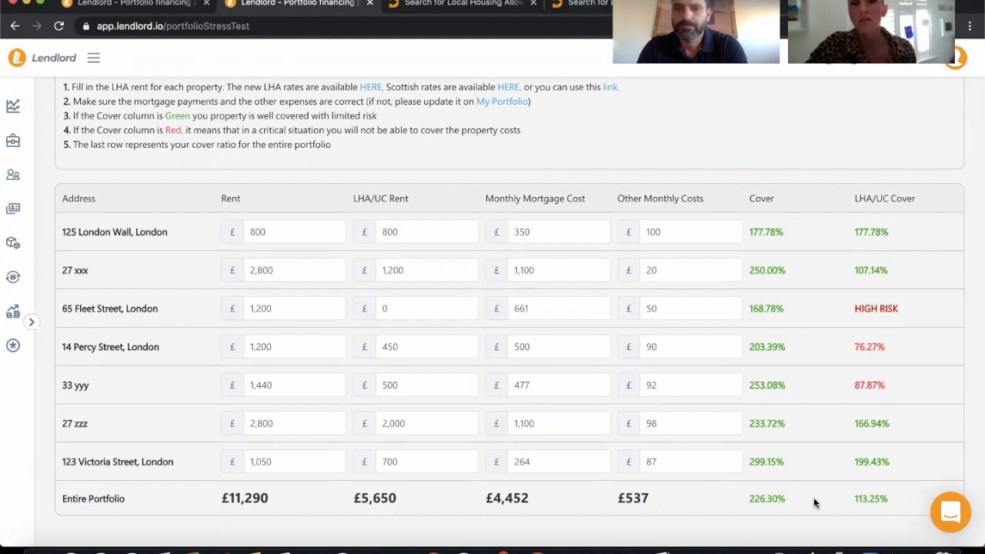
double_click(434, 462)
type("0")
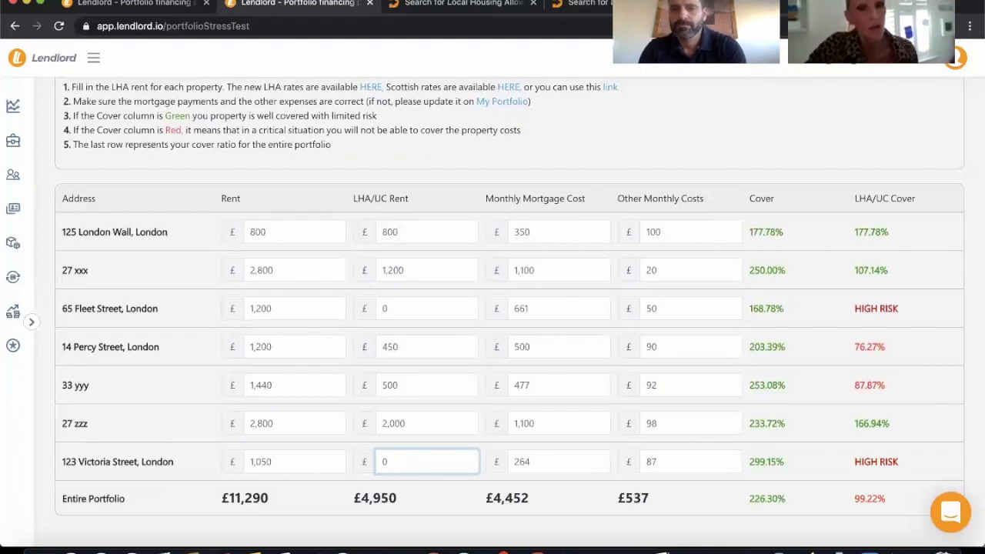
left_click(554, 499)
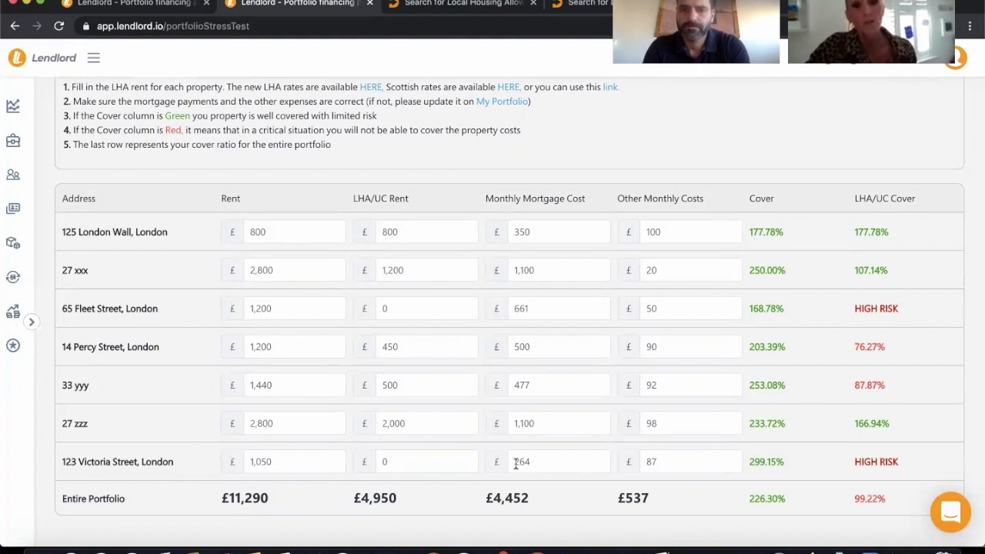
Set the monthly mortgage cost of the fifth property, 33 yyy, to £500.
double_click(552, 386)
type("500")
left_click(531, 310)
left_click(482, 176)
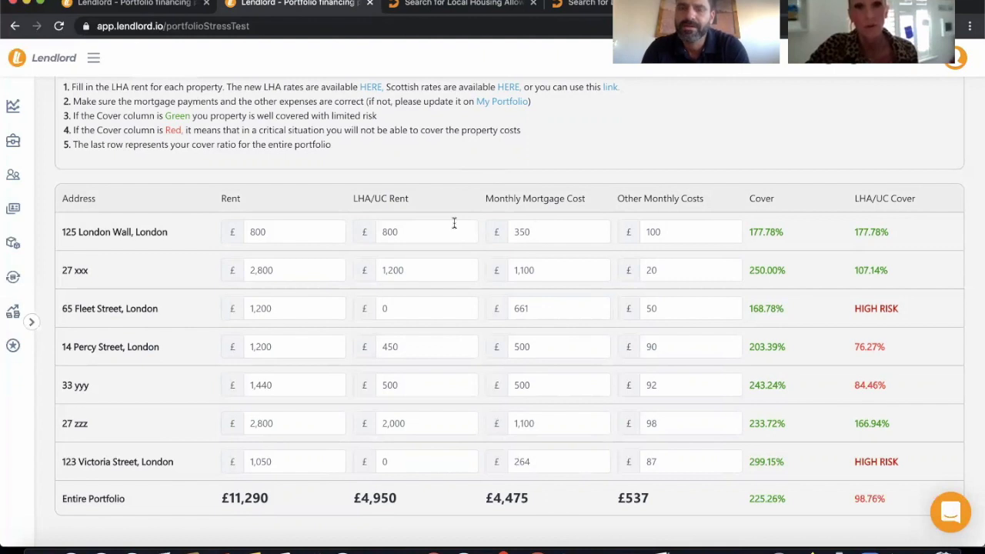
Go back to the portfolio dashboard and dismiss its notifications list.
scroll(454, 223, "up", 2)
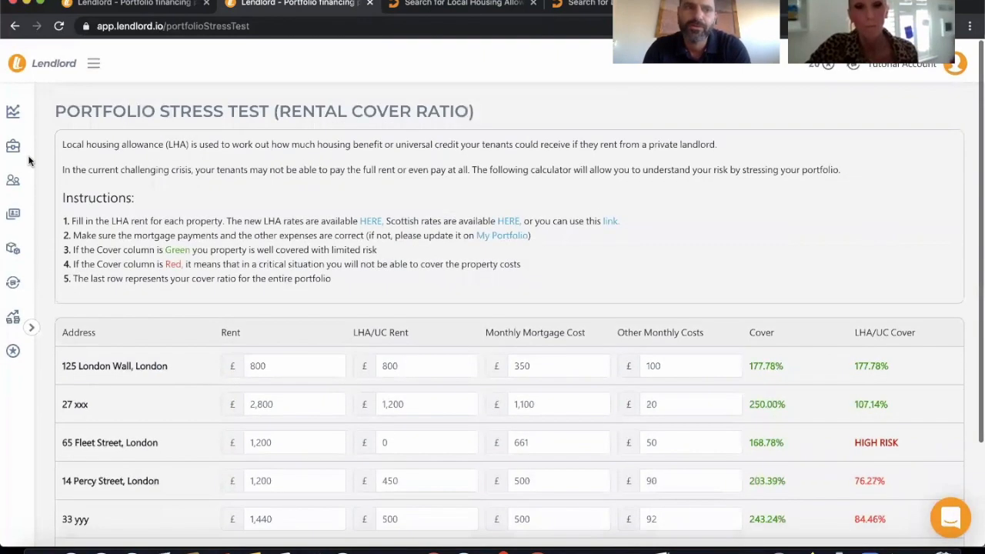
left_click(16, 106)
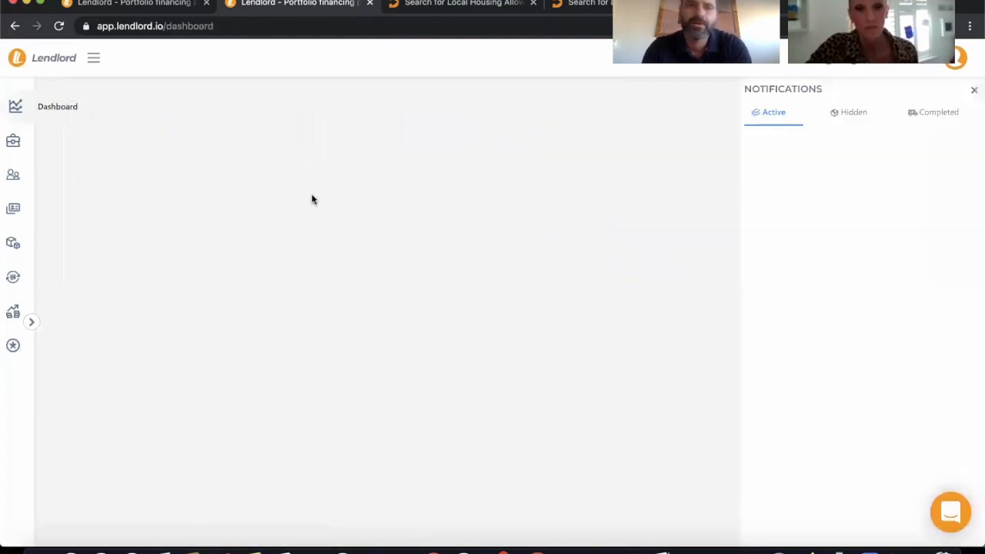
left_click(975, 89)
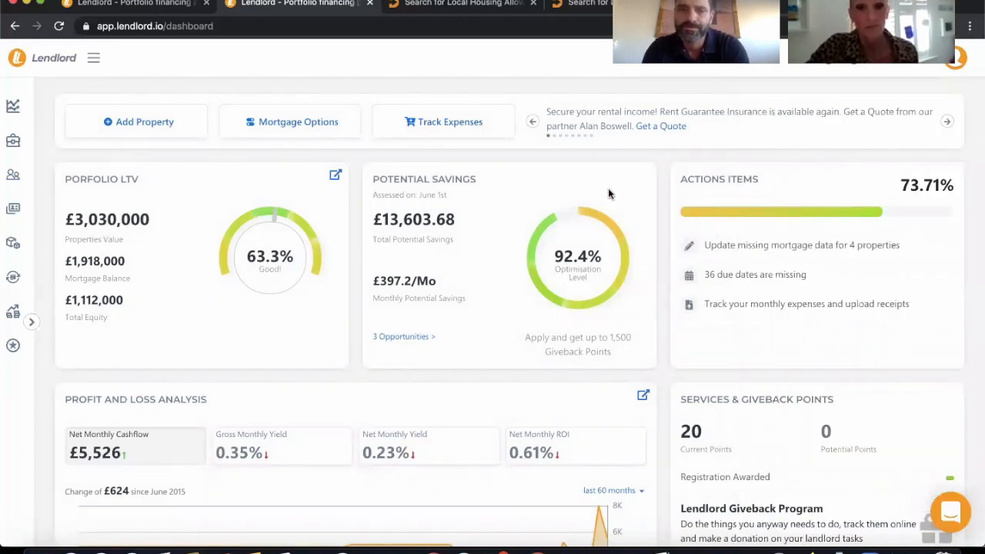